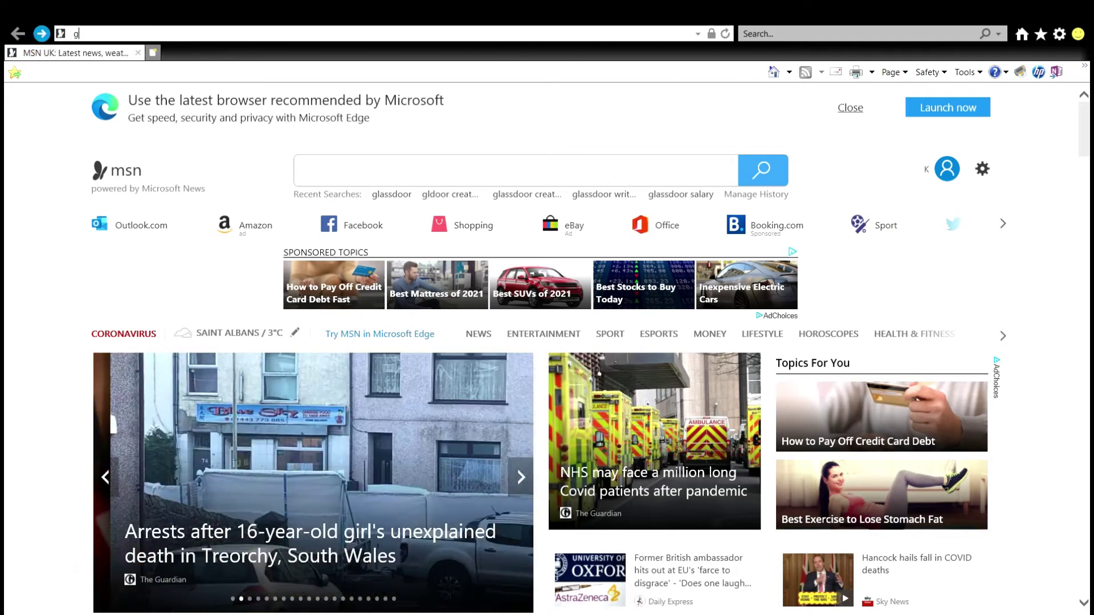
# Load glassdoor.com/reviews/ and scroll down to the Write a Review option
pyautogui.write('oor.com')
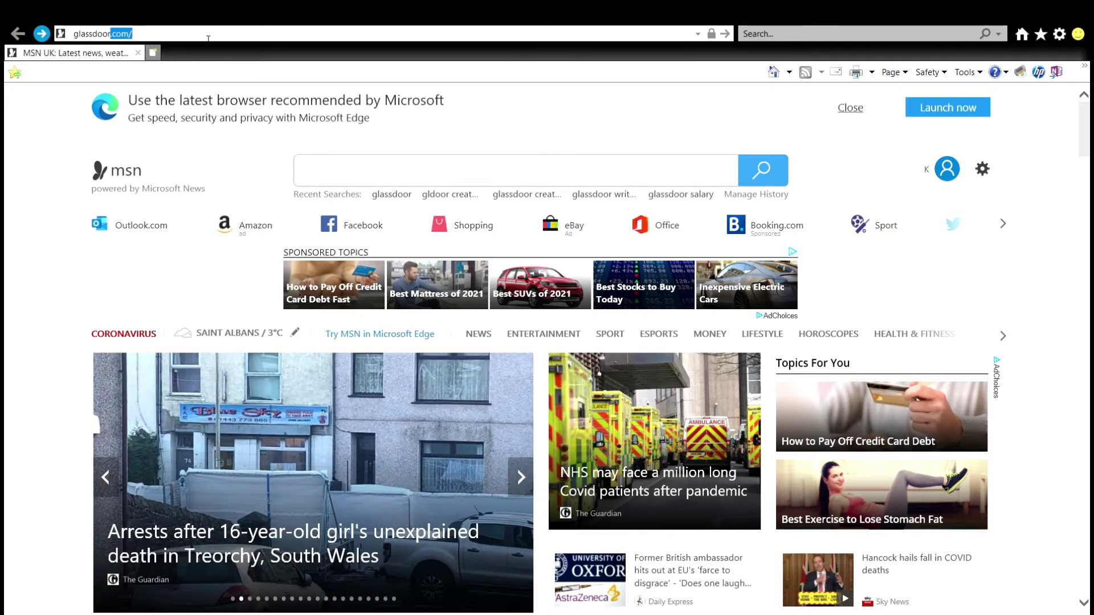
pyautogui.write('/reviews/')
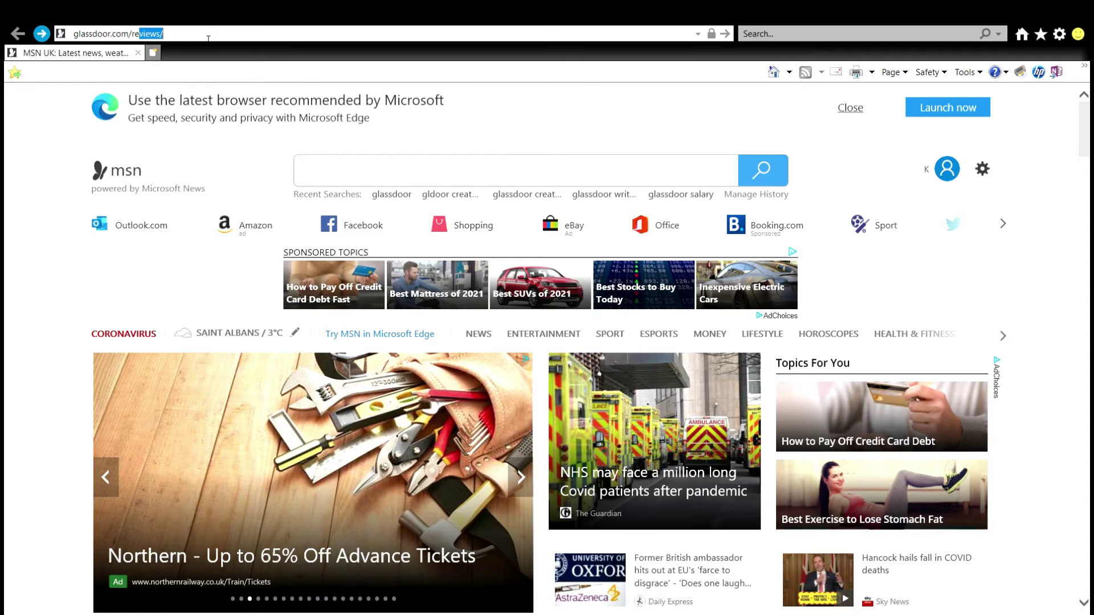
pyautogui.press('Return')
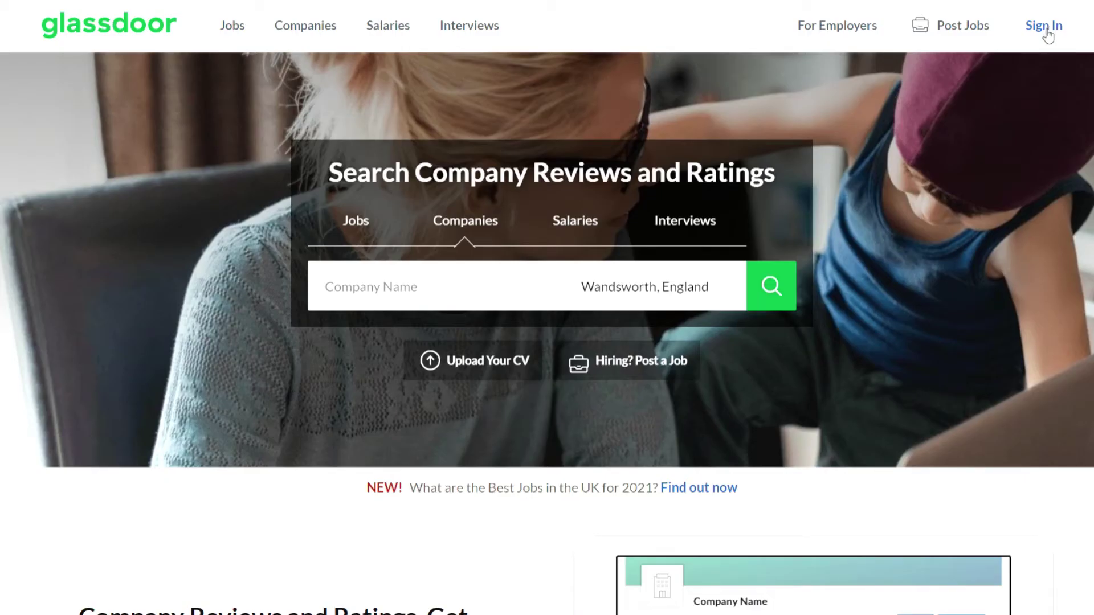
pyautogui.scroll(-5, 499, 356)
pyautogui.scroll(-3, 386, 344)
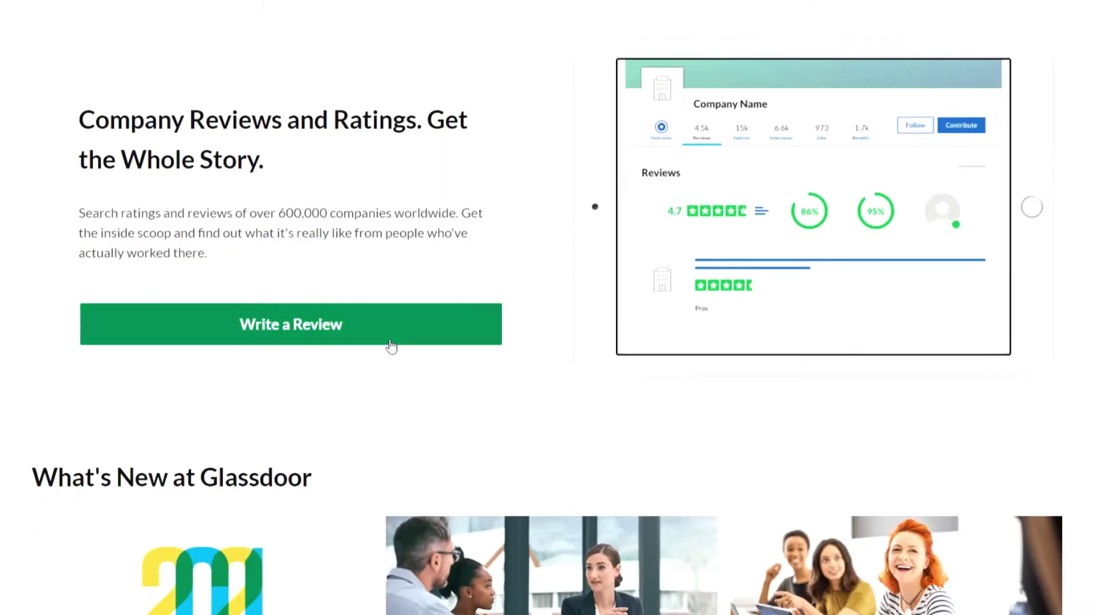
# Start a new Company Review and mark yourself as a current employee
pyautogui.click(388, 333)
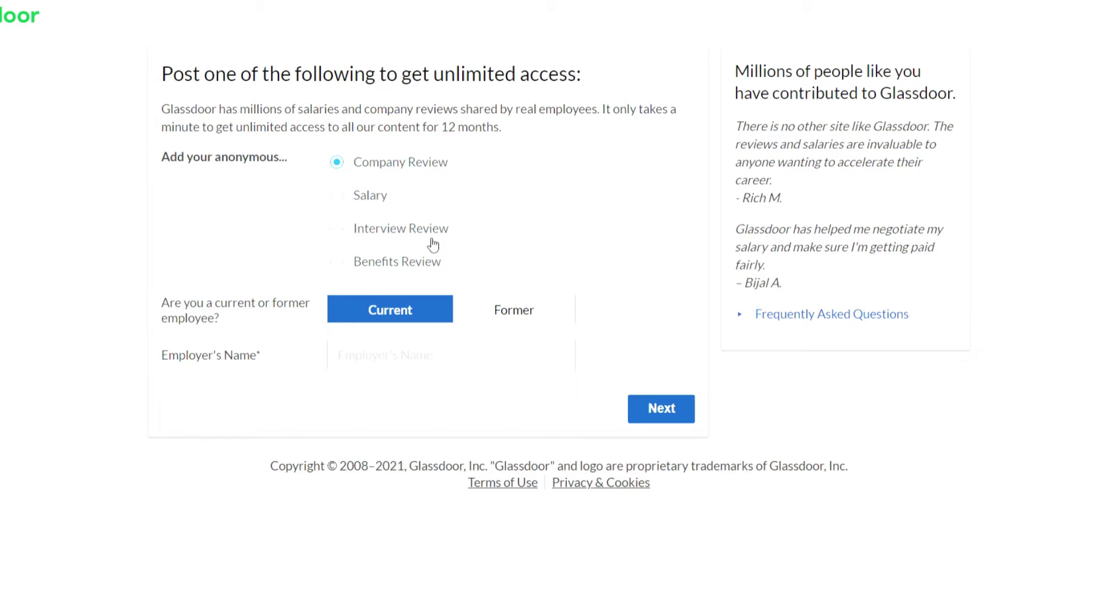
pyautogui.click(404, 164)
pyautogui.click(488, 308)
pyautogui.click(442, 315)
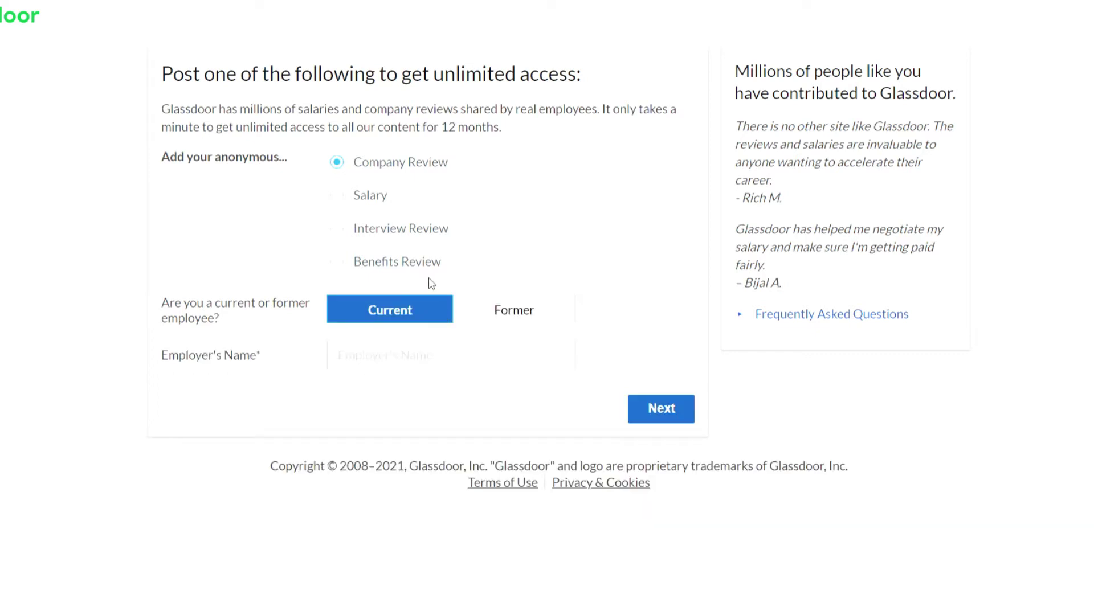
# Enter Microsoft as the employer's name, picking it from the suggestions
pyautogui.click(390, 348)
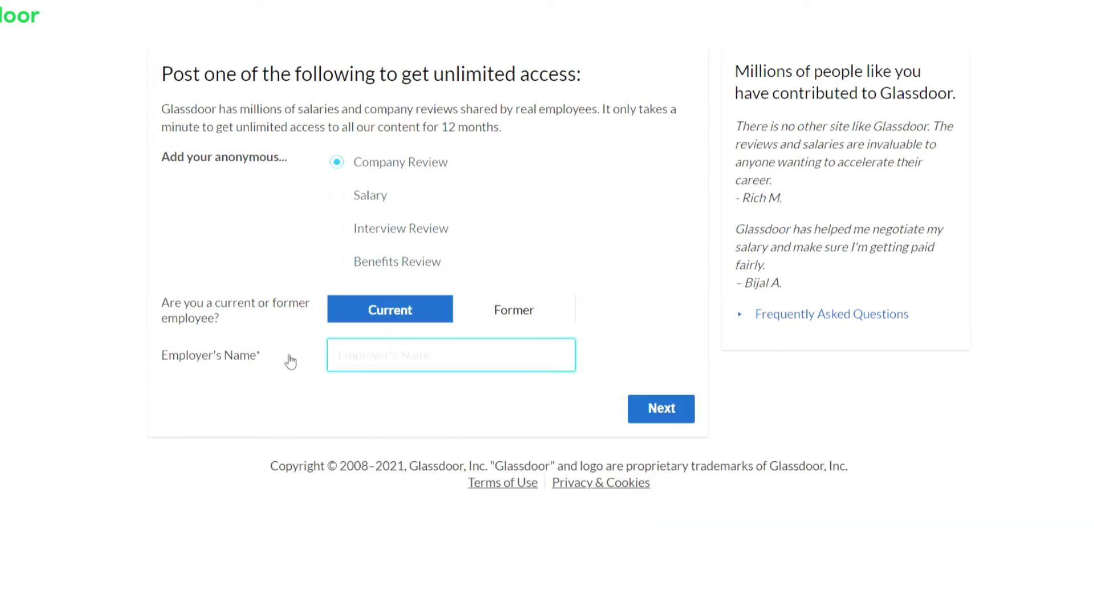
pyautogui.write('microsft')
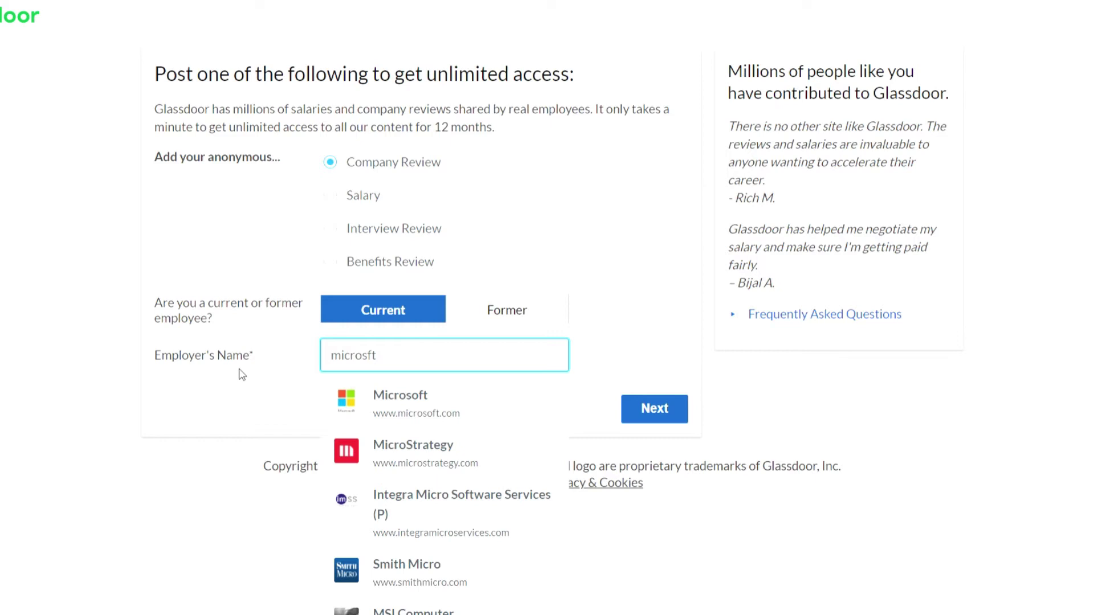
pyautogui.click(459, 405)
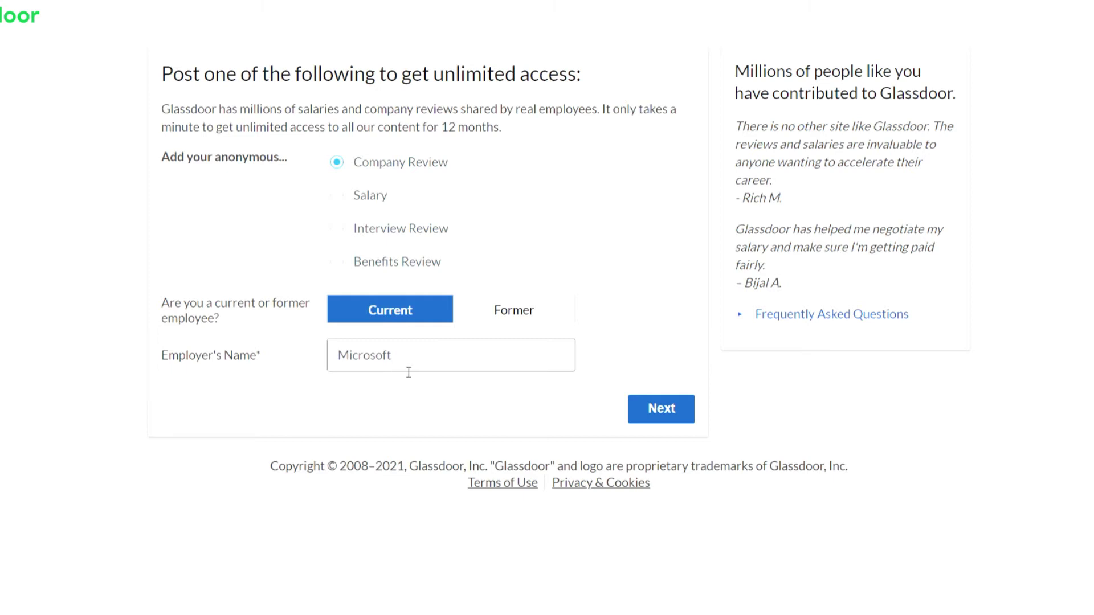
# Give Microsoft a five-star overall rating and set employment status to Full Time
pyautogui.click(662, 408)
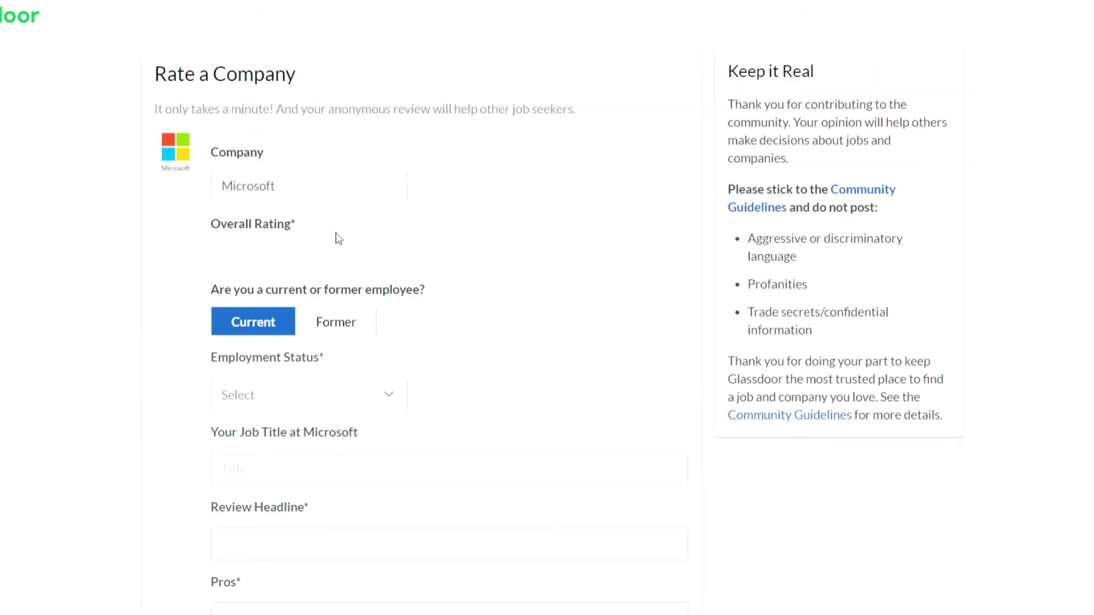
pyautogui.click(349, 255)
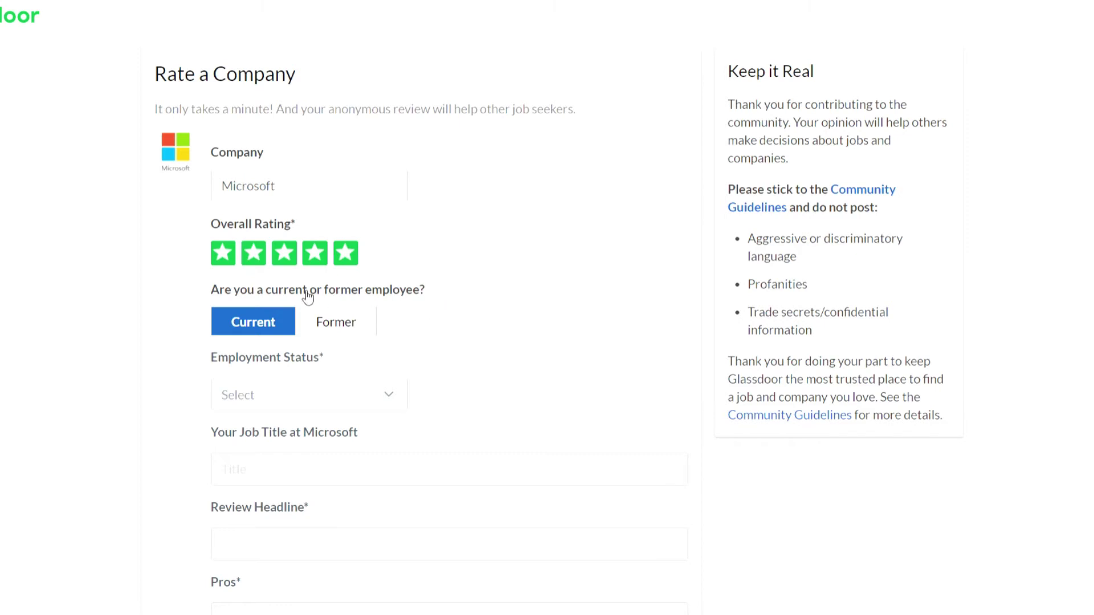
pyautogui.scroll(-2, 306, 307)
pyautogui.click(331, 321)
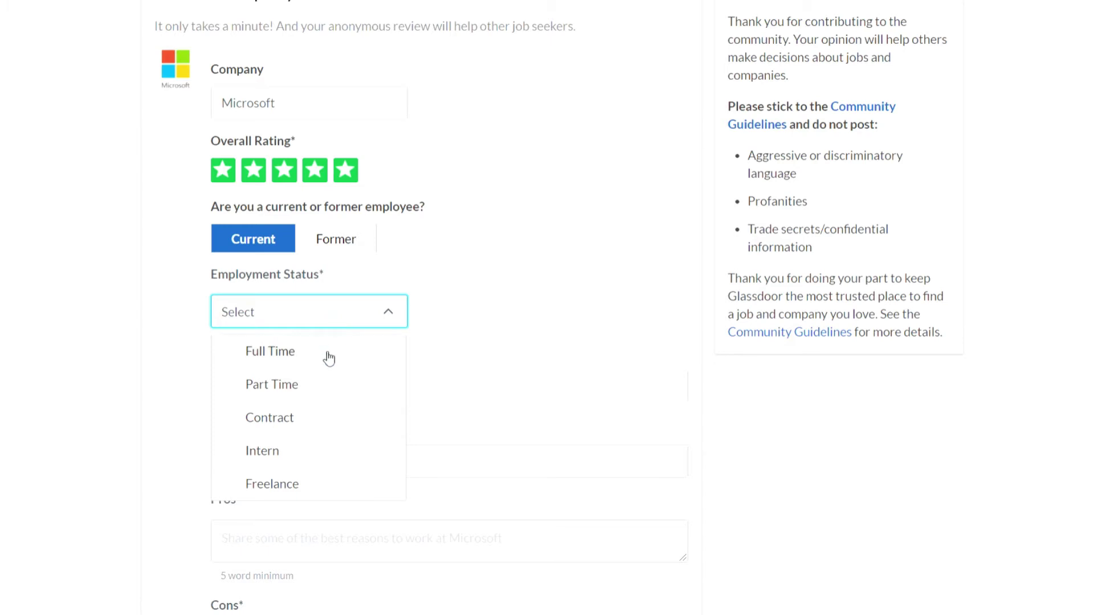
pyautogui.click(328, 357)
# Enter job title 'Career Coach' and review headline 'Great company'
pyautogui.click(325, 402)
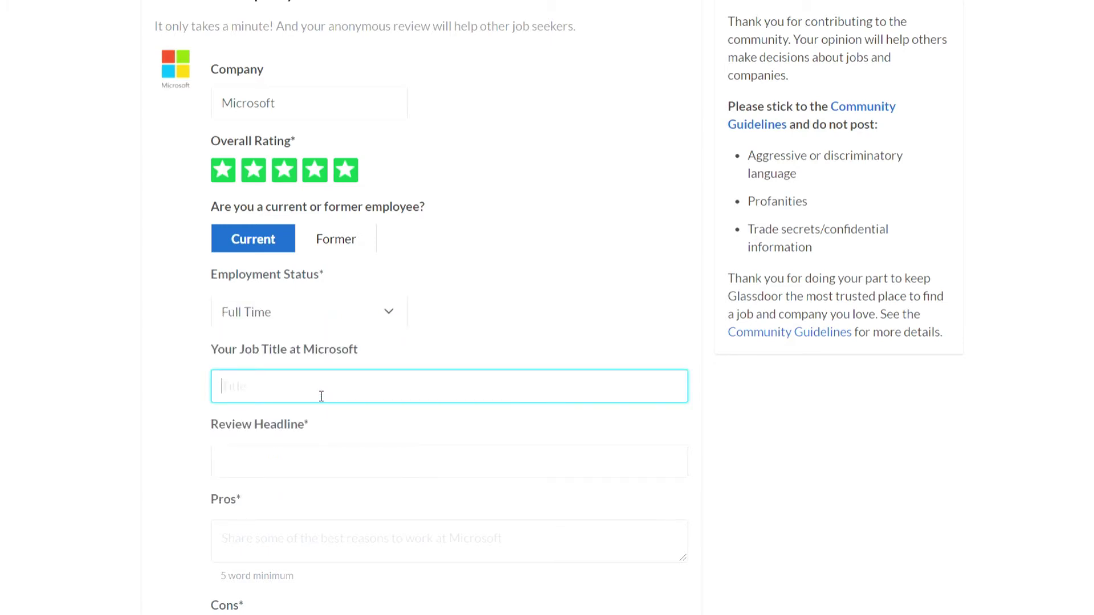
pyautogui.write('Career Coach')
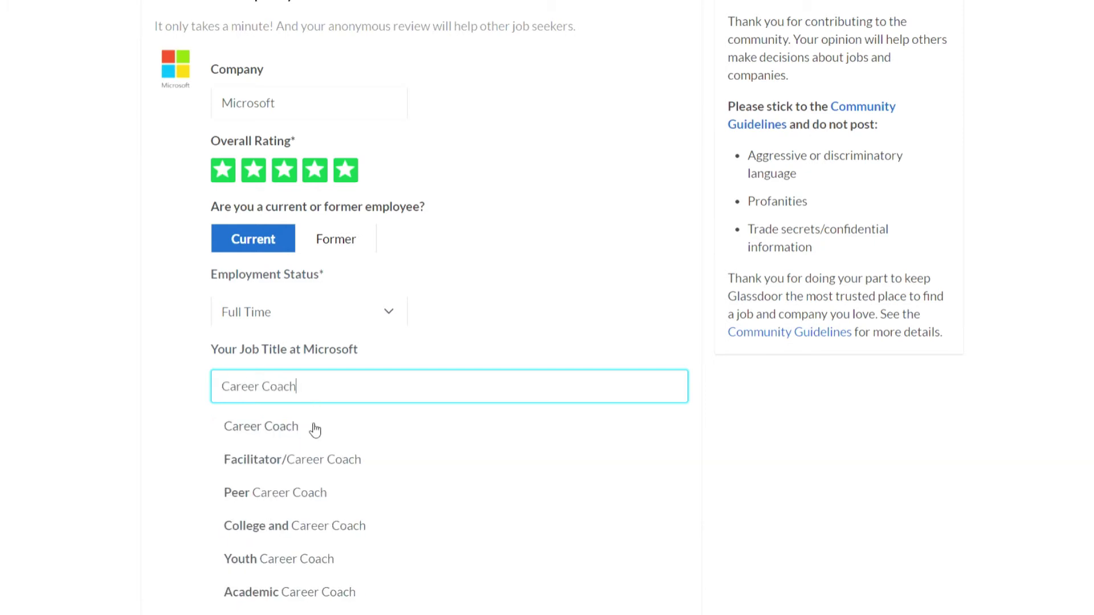
pyautogui.click(312, 429)
pyautogui.click(309, 460)
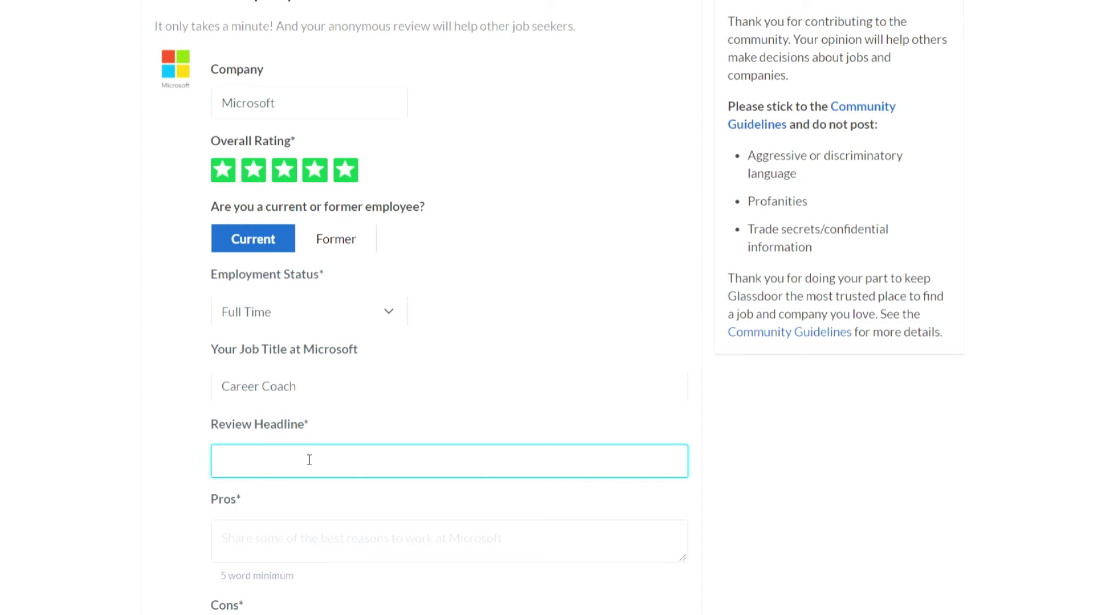
pyautogui.write('Great company')
# Write pros 'Great hours' and cons 'More promotions', then select the Advice to Management box
pyautogui.click(311, 538)
pyautogui.write('Great ')
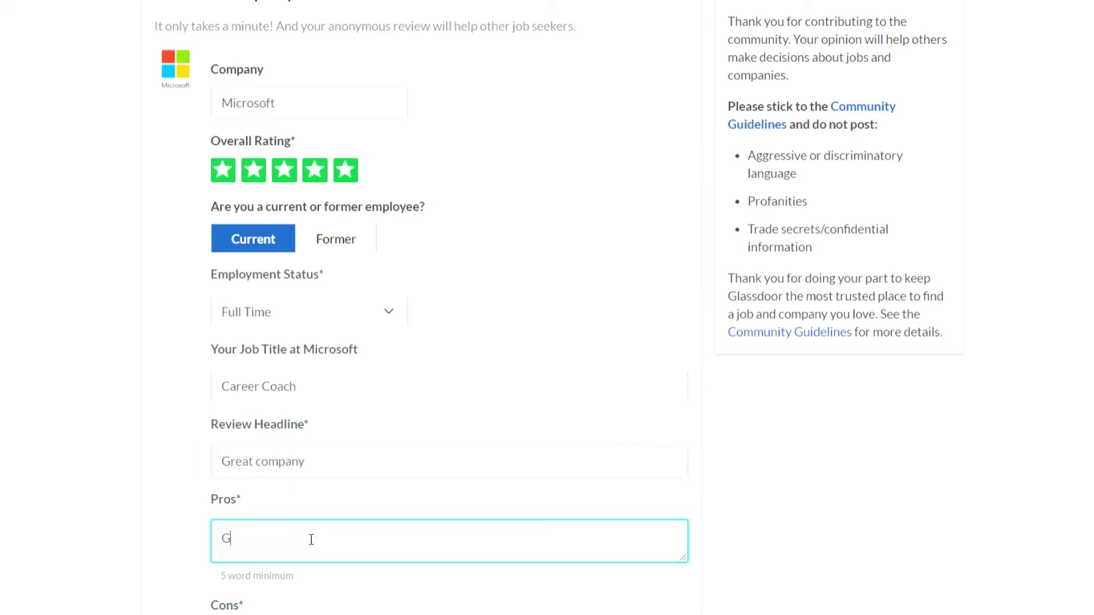
pyautogui.write('hours')
pyautogui.scroll(-3, 305, 490)
pyautogui.click(305, 490)
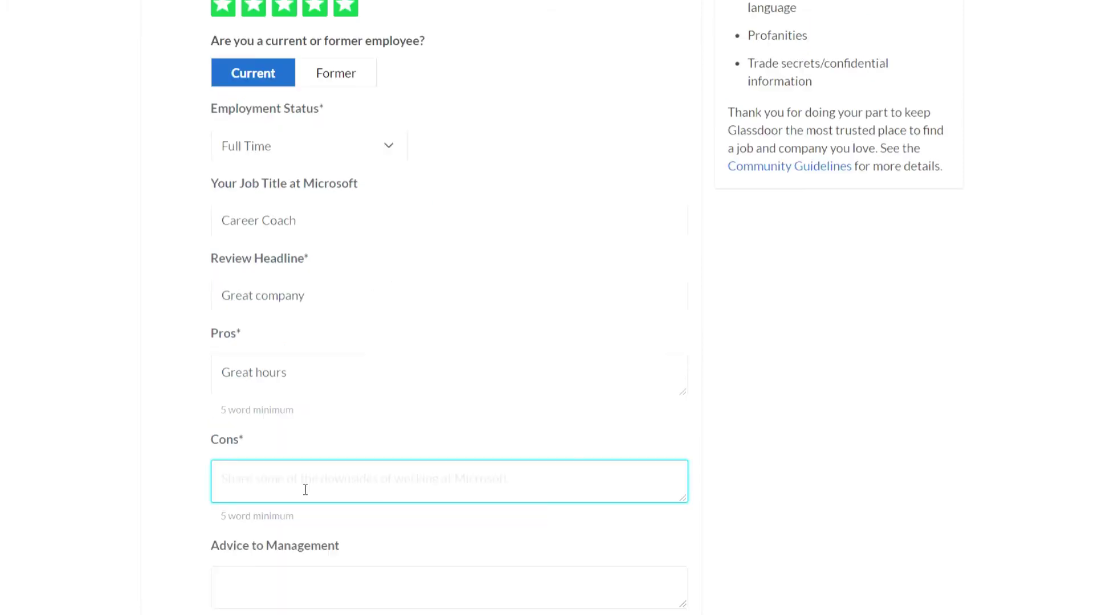
pyautogui.write('More promotions')
pyautogui.scroll(-3, 256, 484)
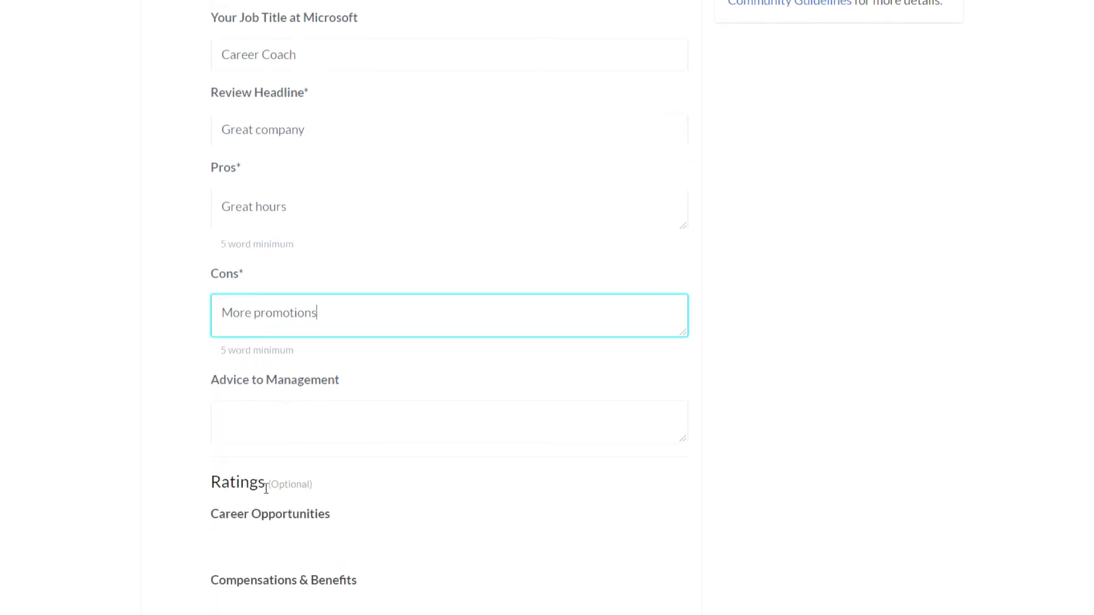
pyautogui.click(279, 411)
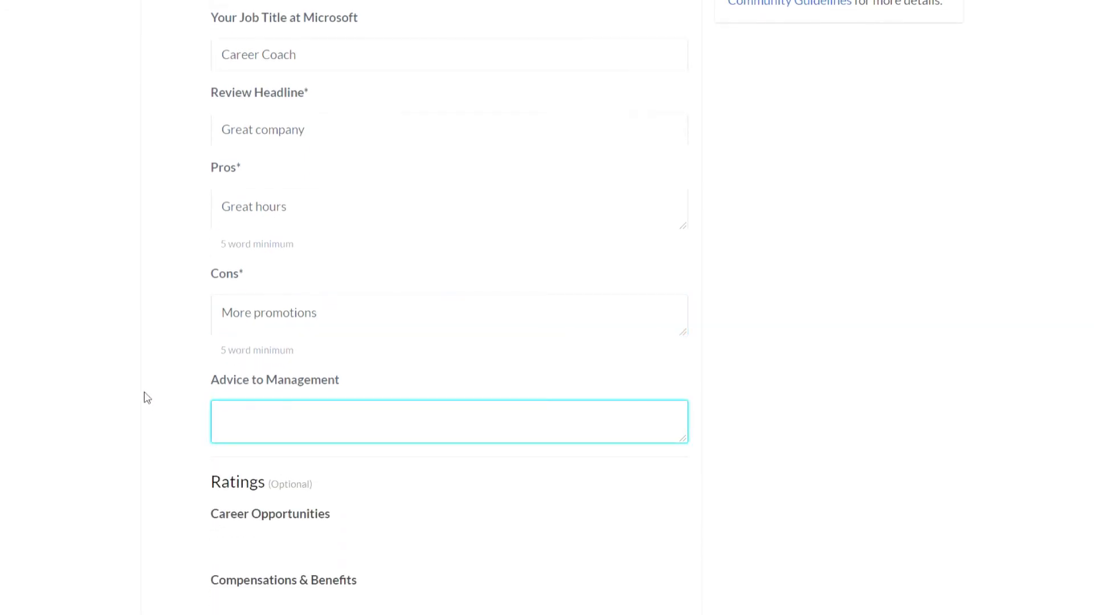
pyautogui.scroll(-1, 147, 397)
pyautogui.scroll(-1, 147, 397)
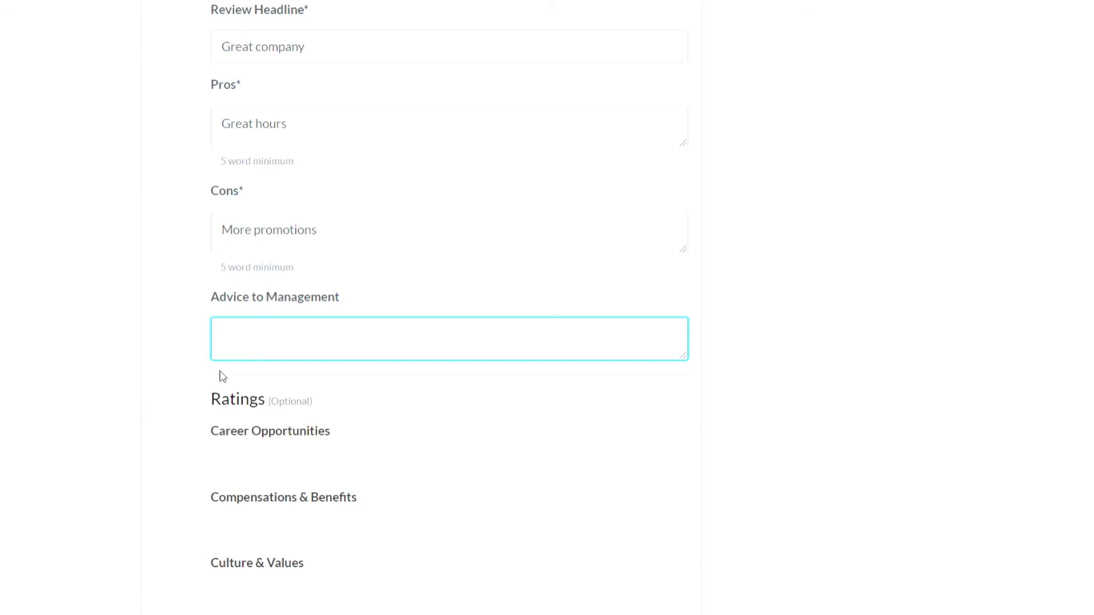
# Rate Career Opportunities, Culture & Values and Senior Management 4 stars; Compensation, Diversity and Work/Life Balance 5 stars
pyautogui.scroll(-2, 216, 381)
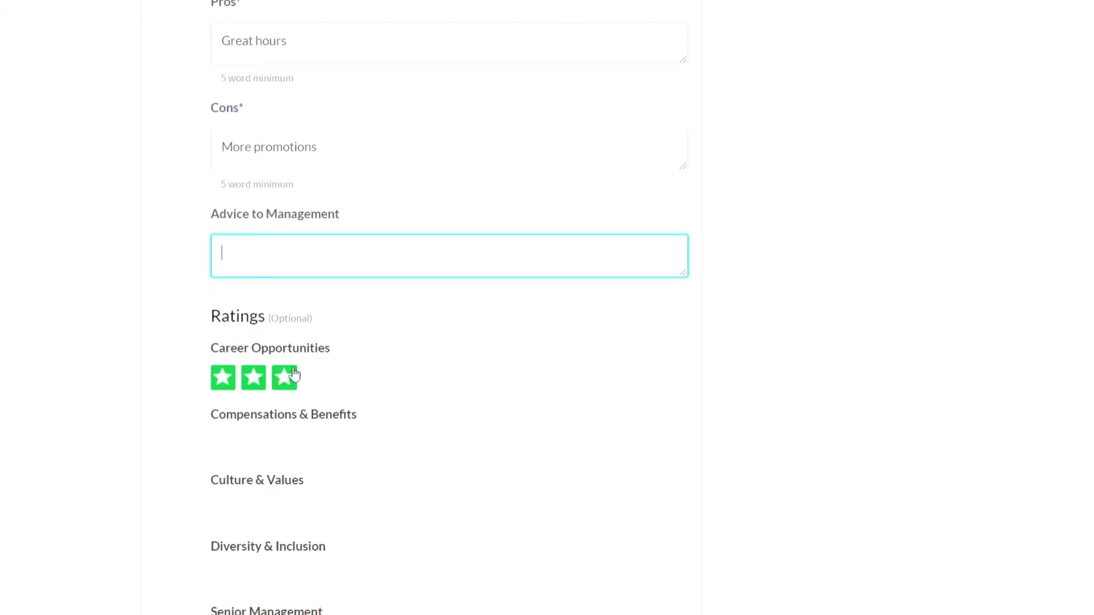
pyautogui.click(324, 382)
pyautogui.click(345, 444)
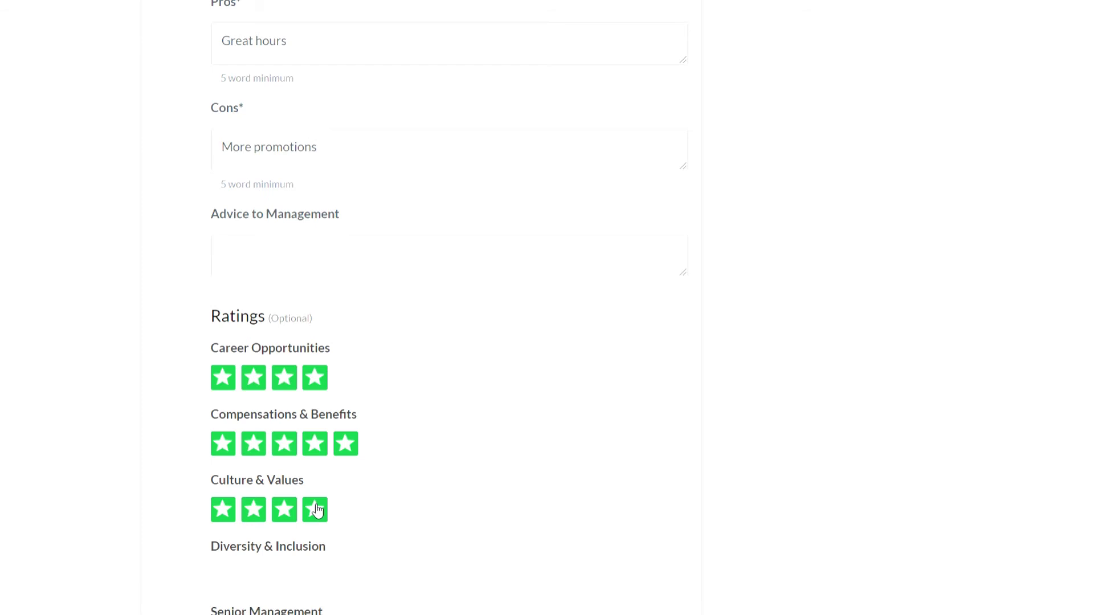
pyautogui.click(317, 510)
pyautogui.scroll(-3, 317, 510)
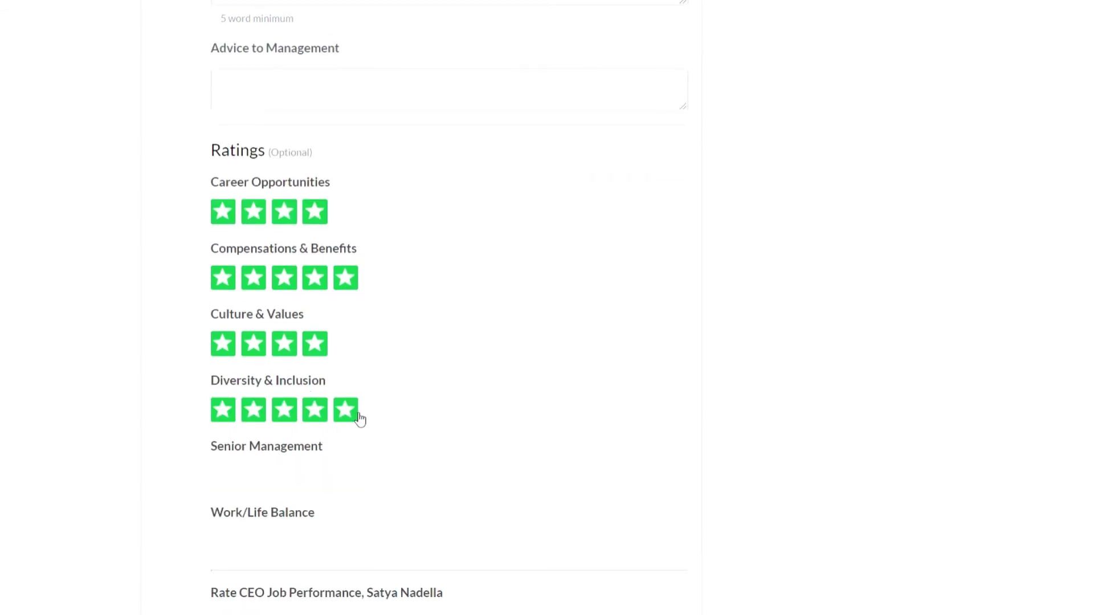
pyautogui.click(352, 414)
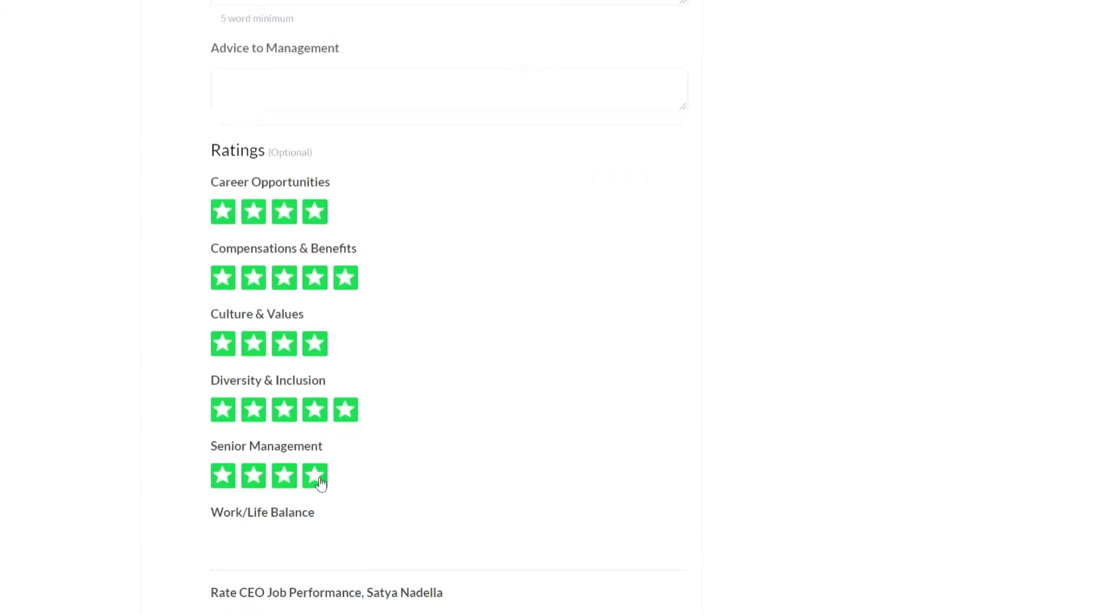
pyautogui.click(325, 484)
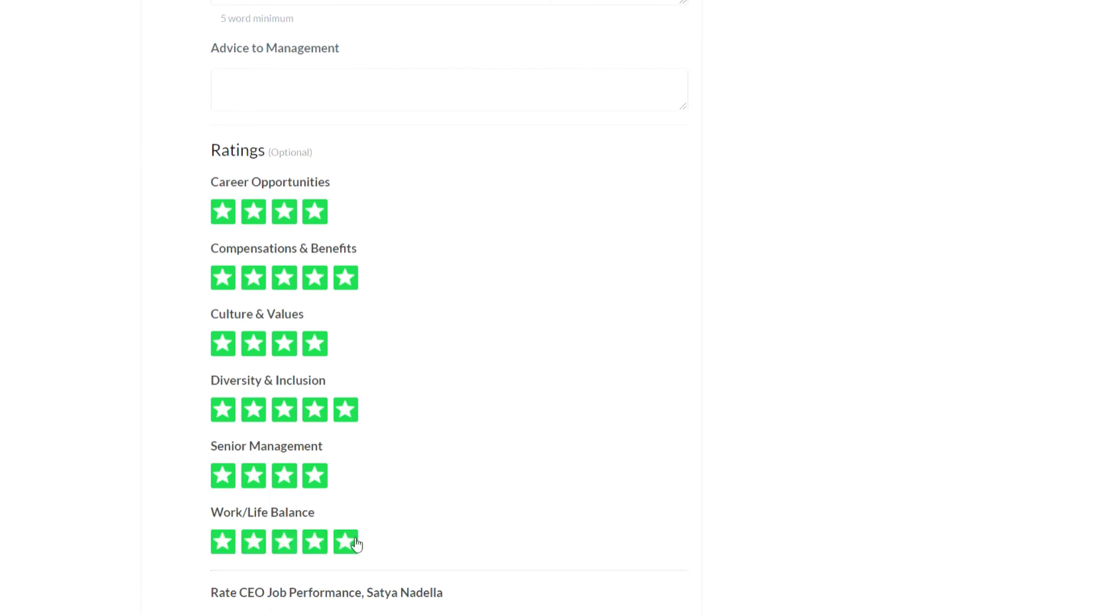
pyautogui.click(356, 544)
pyautogui.scroll(-3, 348, 535)
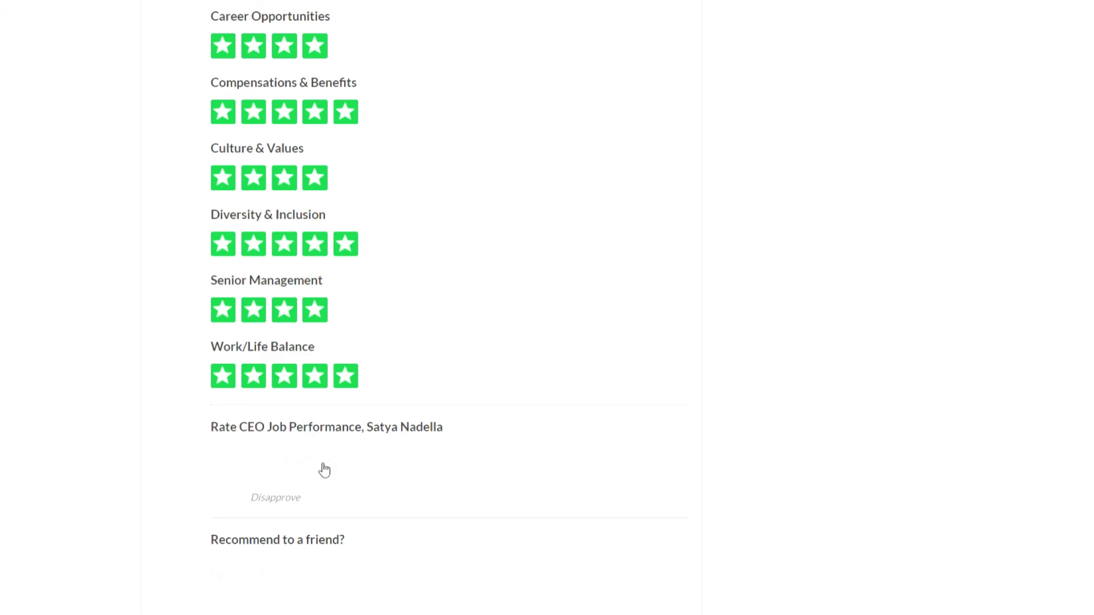
pyautogui.scroll(-3, 325, 468)
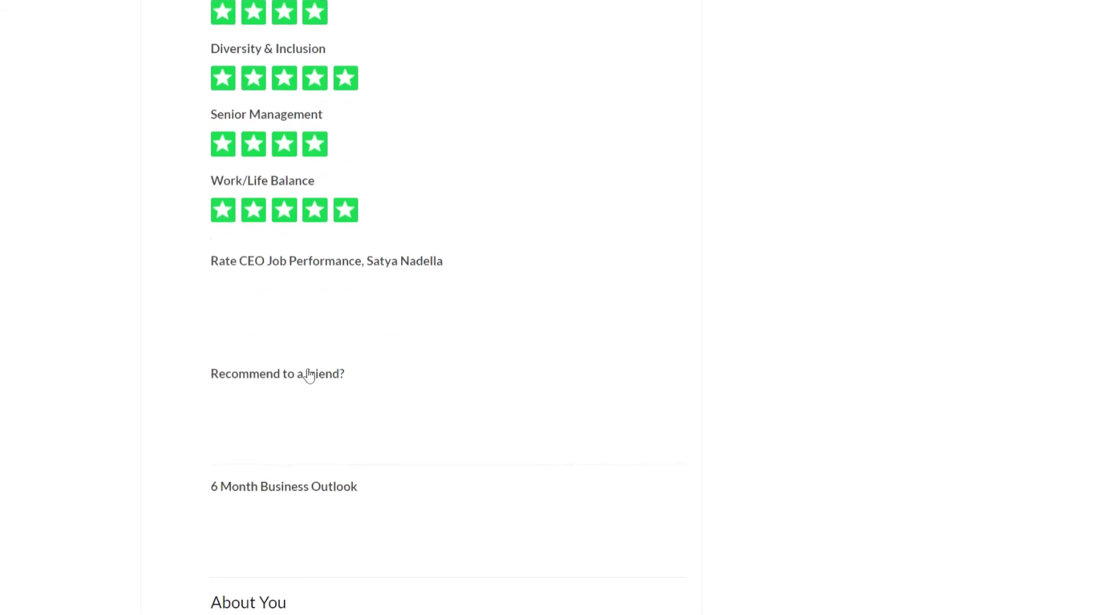
pyautogui.scroll(-2, 279, 352)
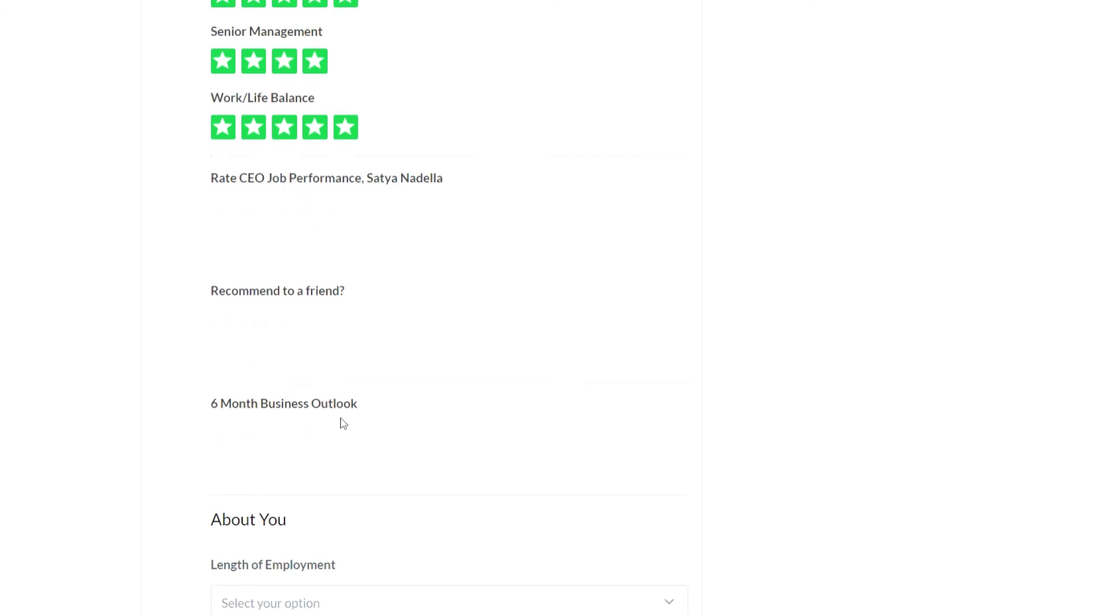
pyautogui.scroll(-2, 348, 424)
# Set employment length to 1-2 years, location to London, England (UK), and accept the Terms of Use
pyautogui.scroll(-4, 323, 393)
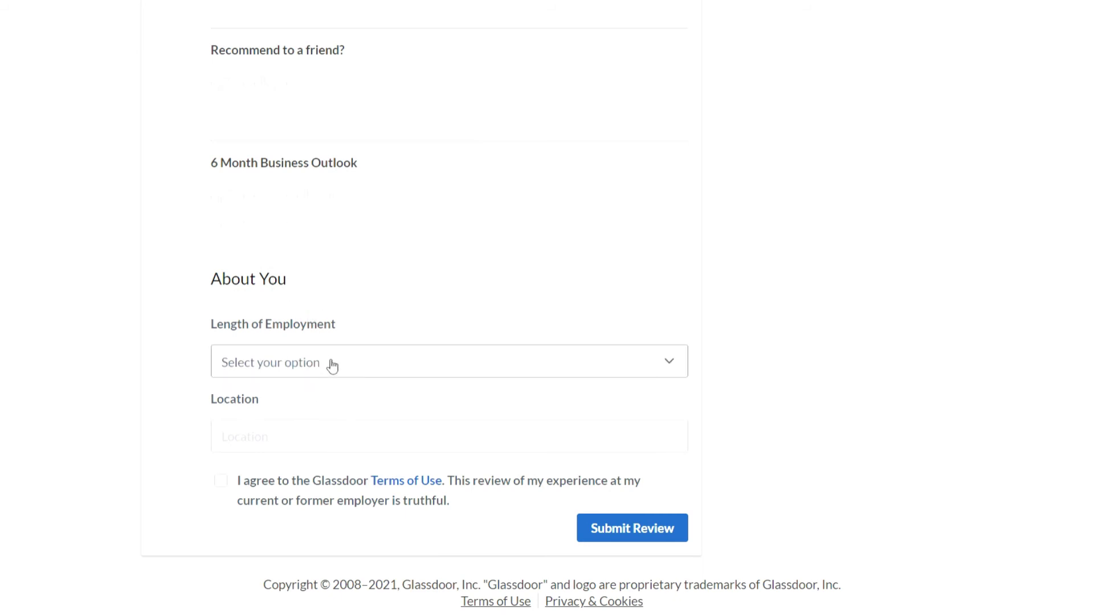
pyautogui.click(332, 366)
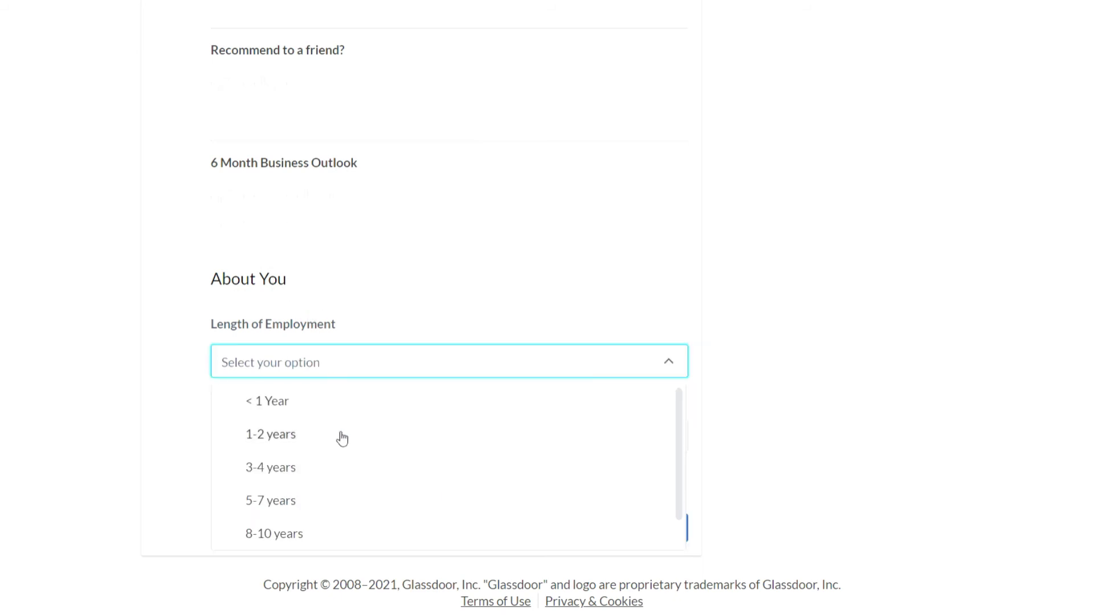
pyautogui.click(343, 436)
pyautogui.click(343, 438)
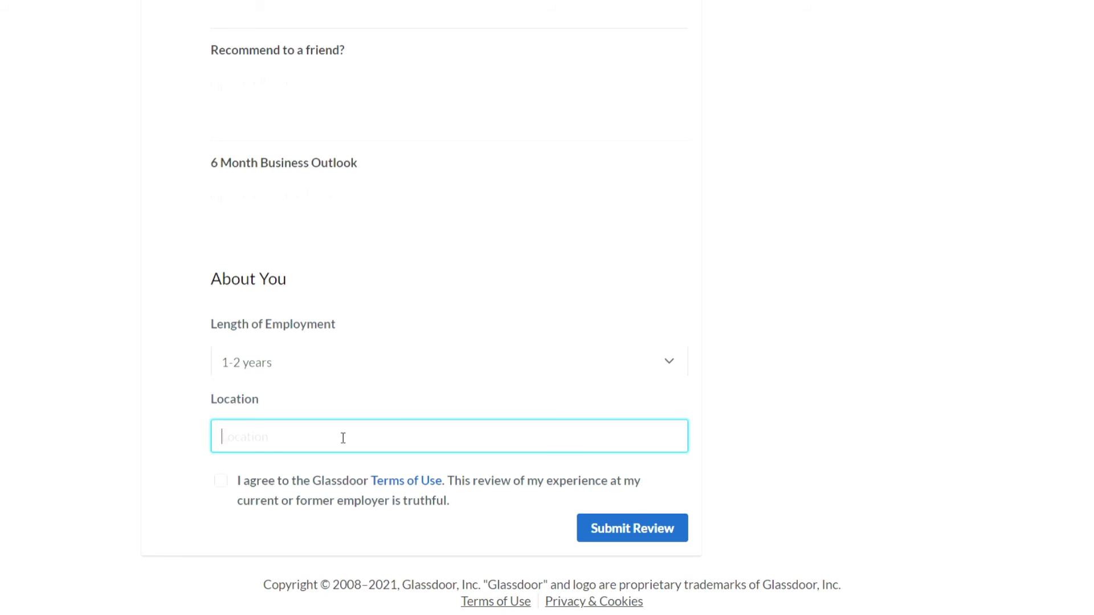
pyautogui.write('London')
pyautogui.click(293, 479)
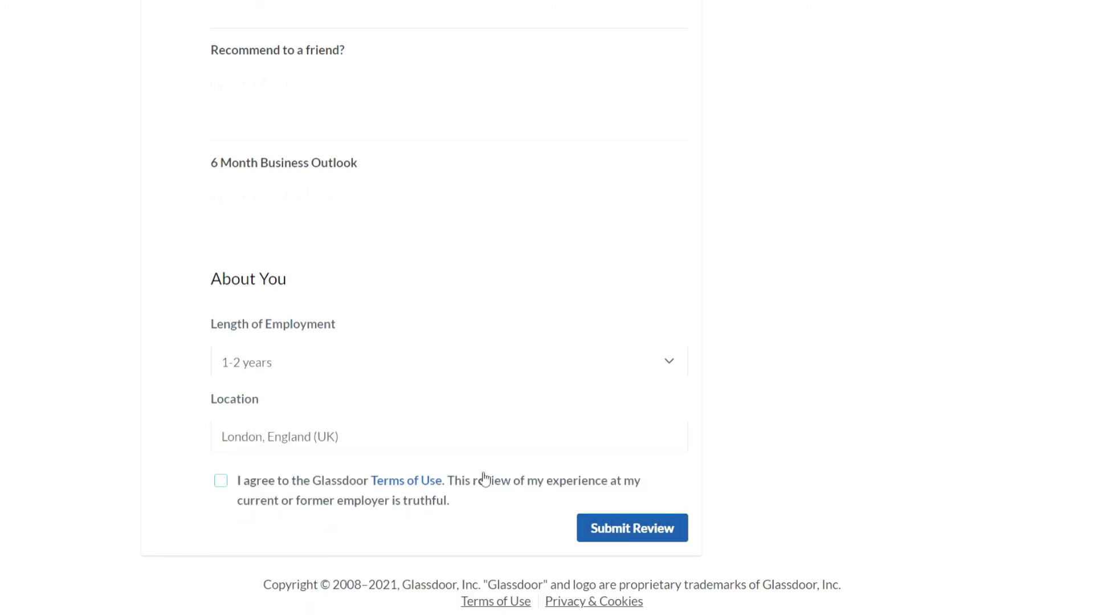
pyautogui.click(222, 482)
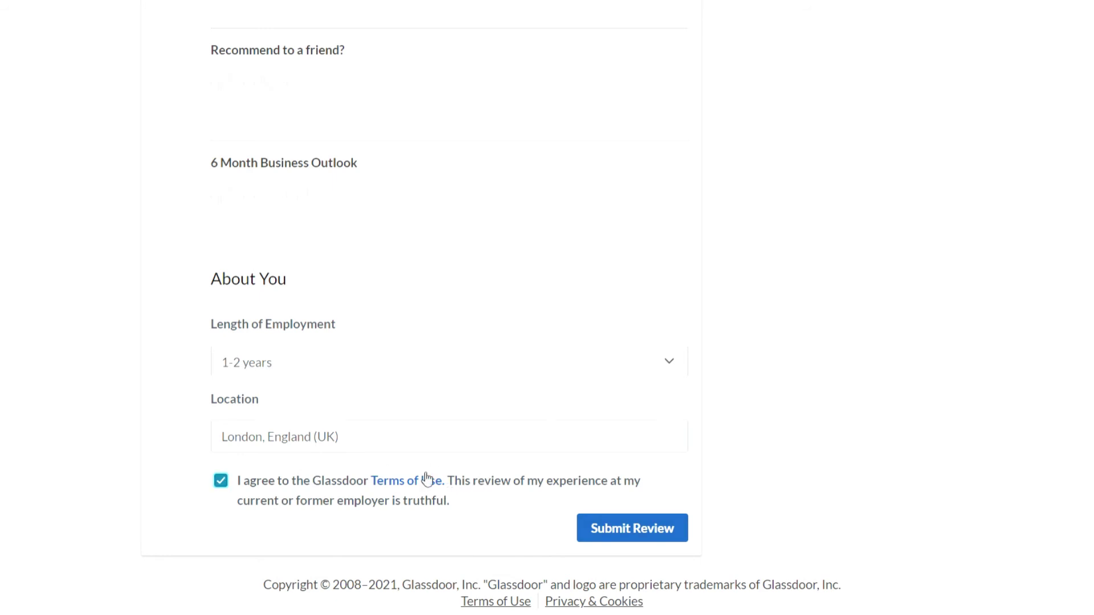
# Open Glassdoor's Terms of Use and scroll through its eligibility and account sections
pyautogui.click(407, 481)
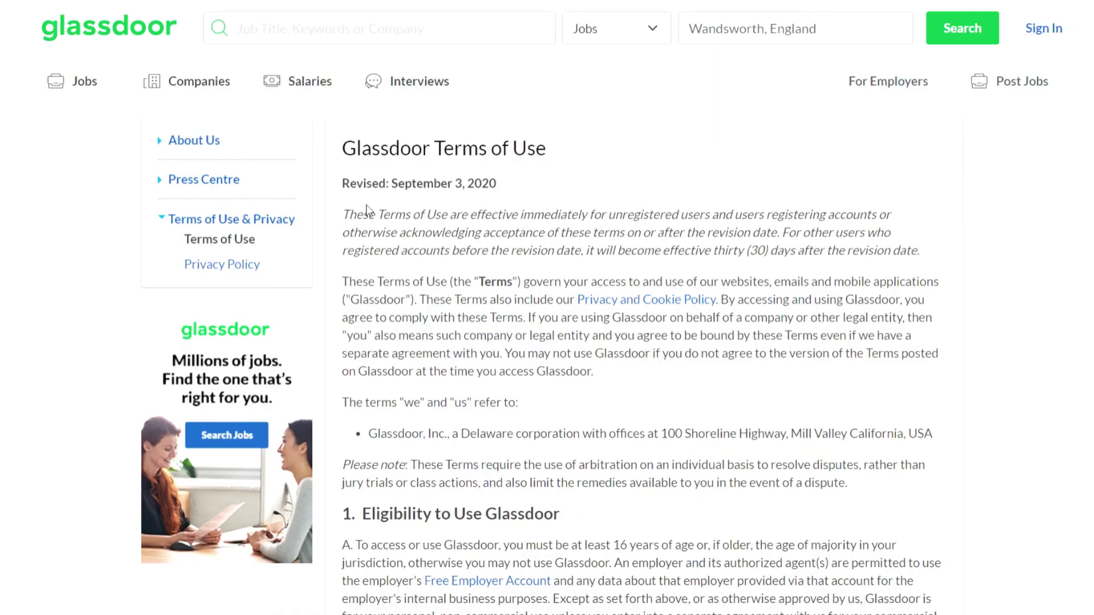
pyautogui.scroll(-12, 641, 329)
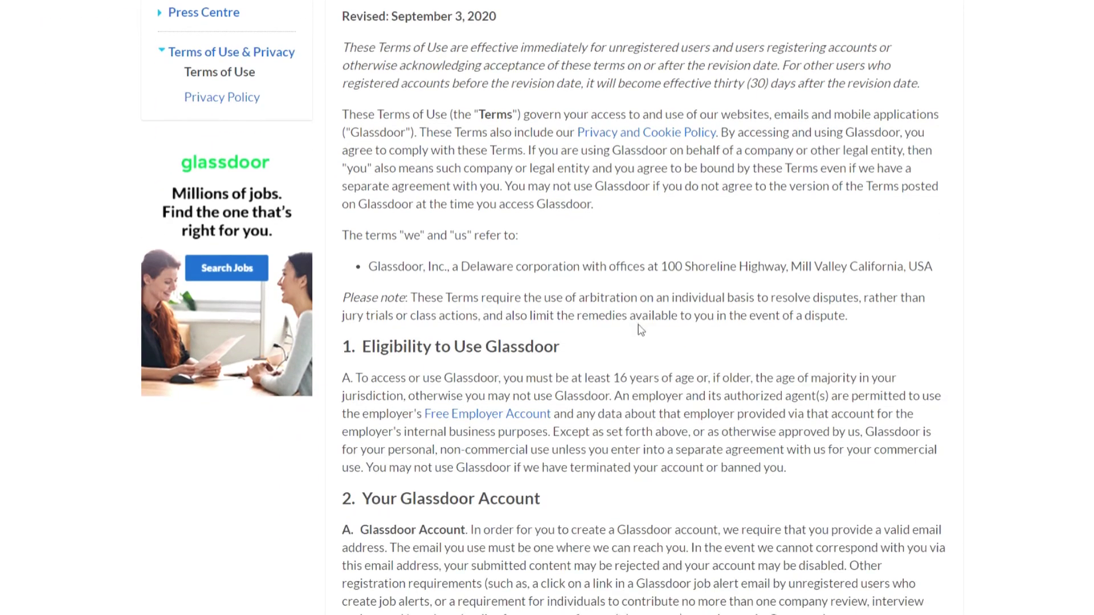
pyautogui.scroll(-5, 641, 329)
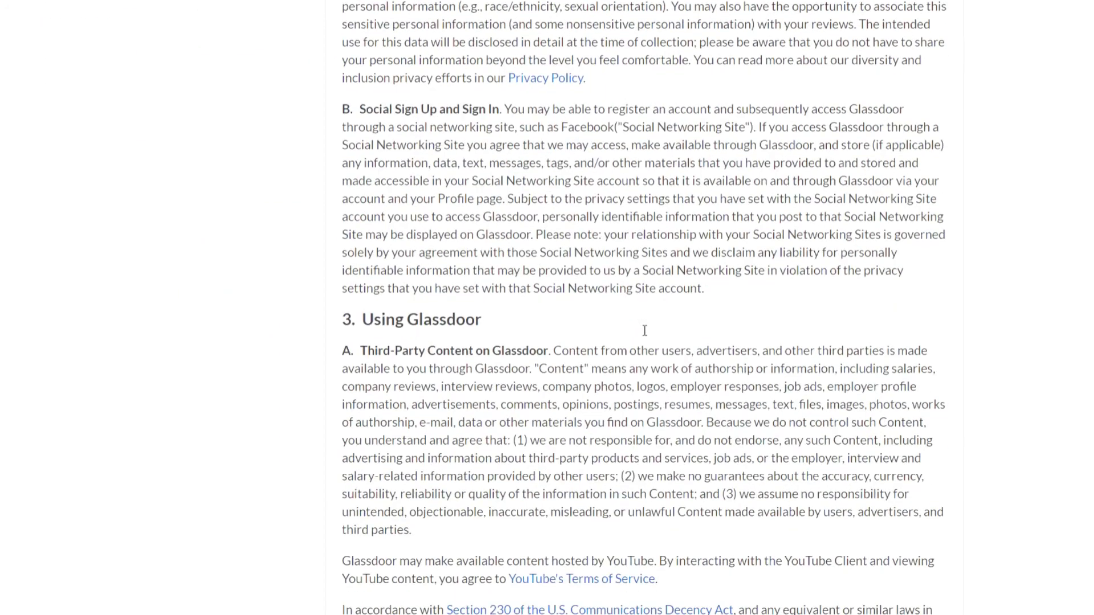